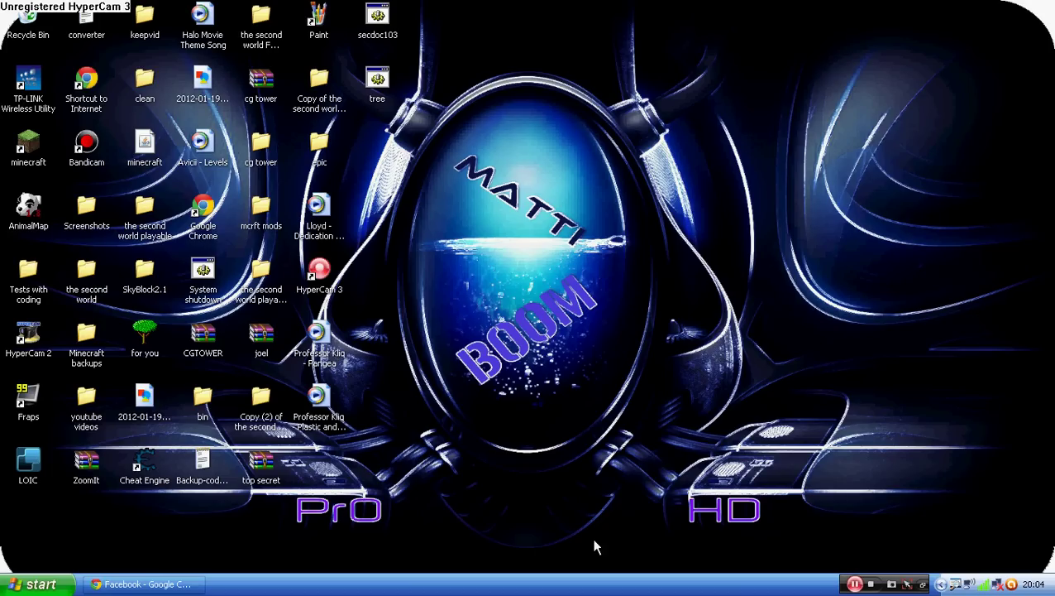
# Launch Cheat Engine 6.1 from its desktop shortcut and minimize it to the taskbar.
pyautogui.hotkey('ctrl', '1')
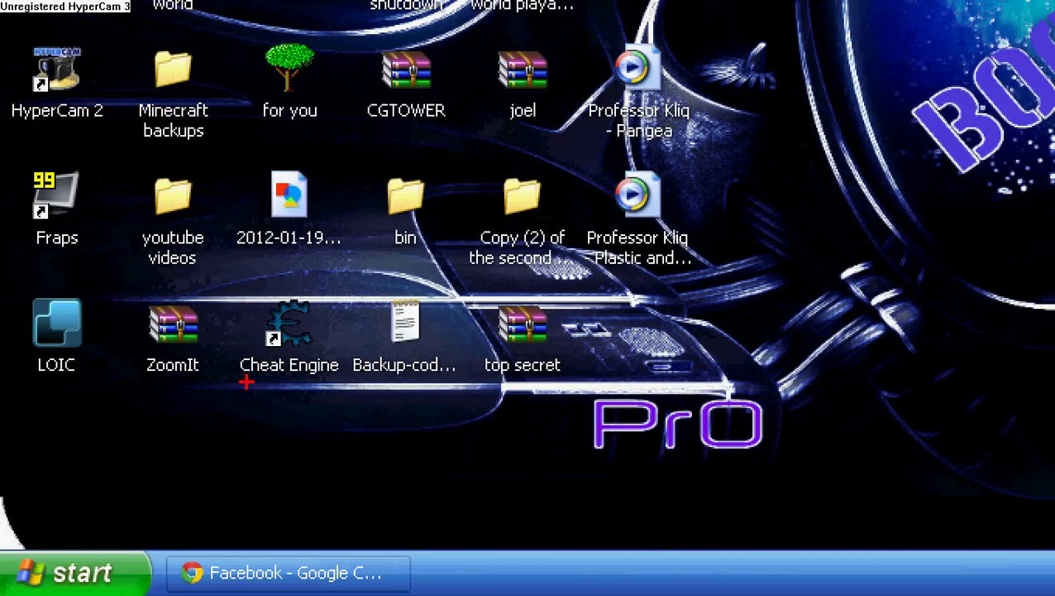
pyautogui.press('Escape')
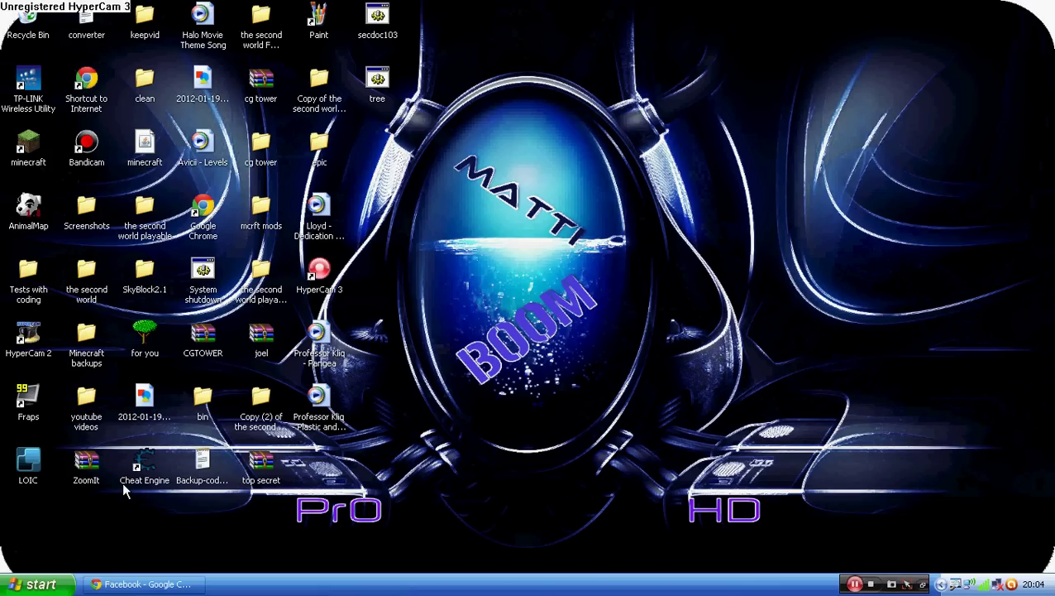
pyautogui.click(130, 481)
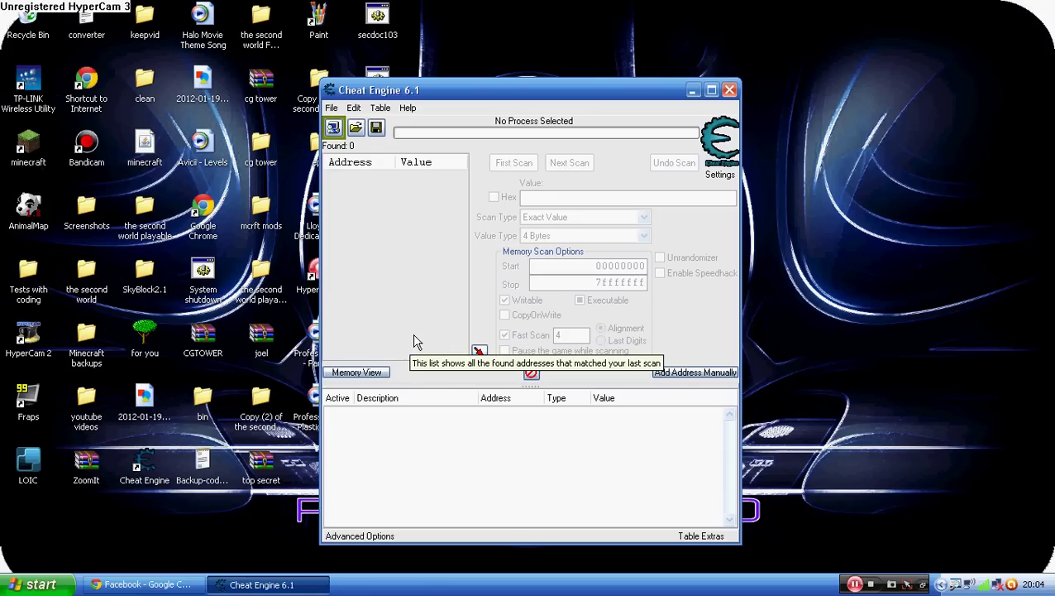
pyautogui.click(693, 90)
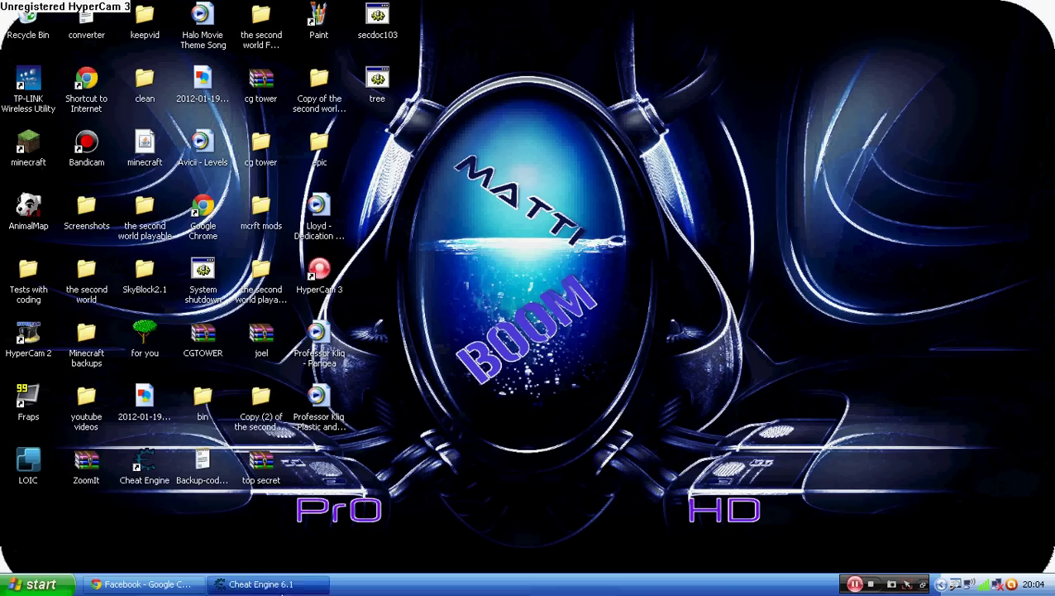
# Launch a new Google Chrome window from the Start menu and maximize it.
pyautogui.press('super')
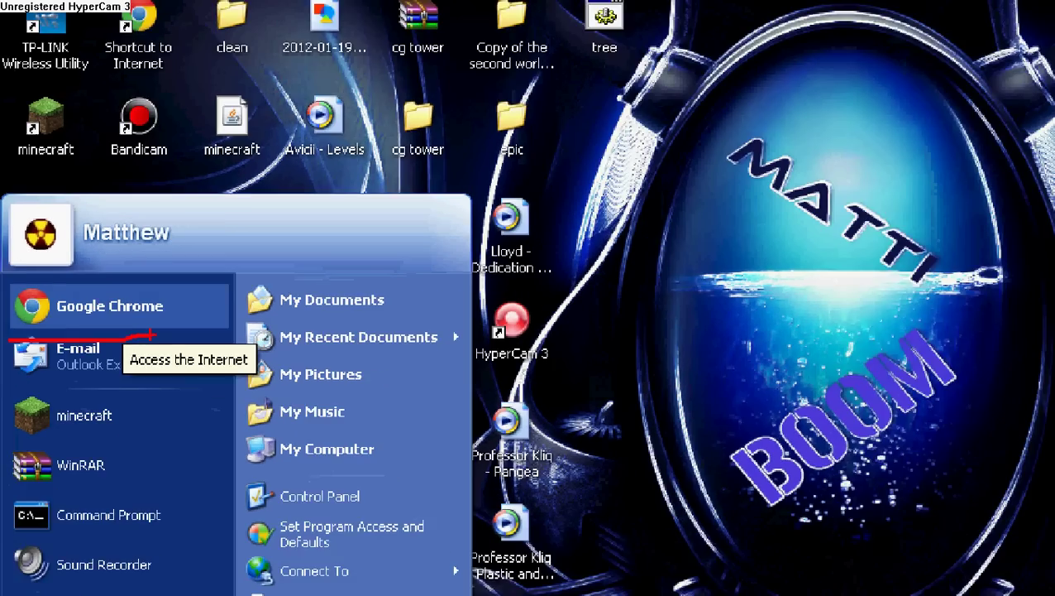
pyautogui.press('Escape')
pyautogui.press('super')
pyautogui.press('Up')
pyautogui.press('Up')
pyautogui.press('Up')
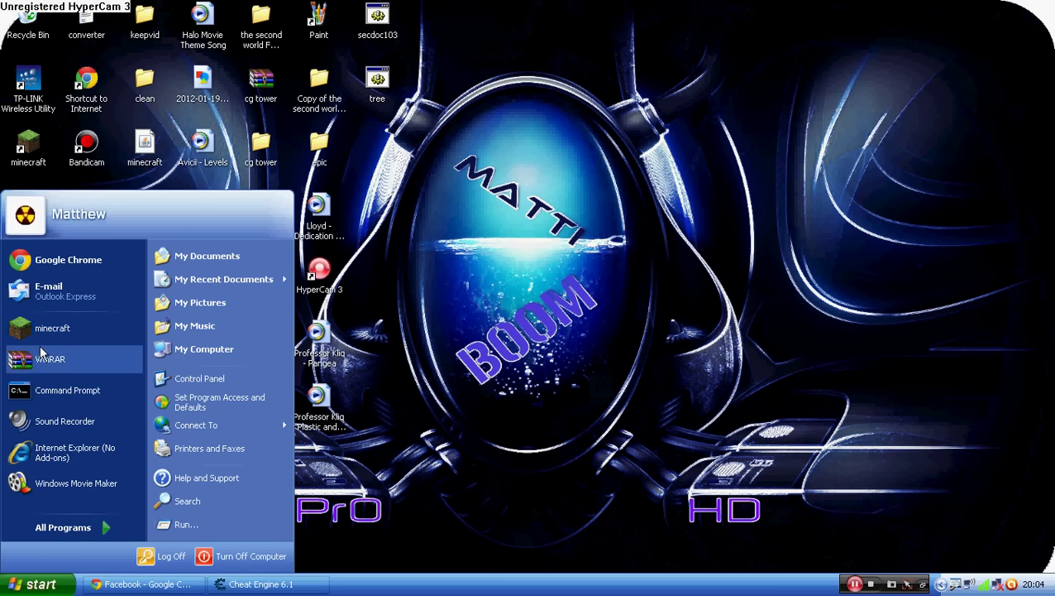
pyautogui.press('Return')
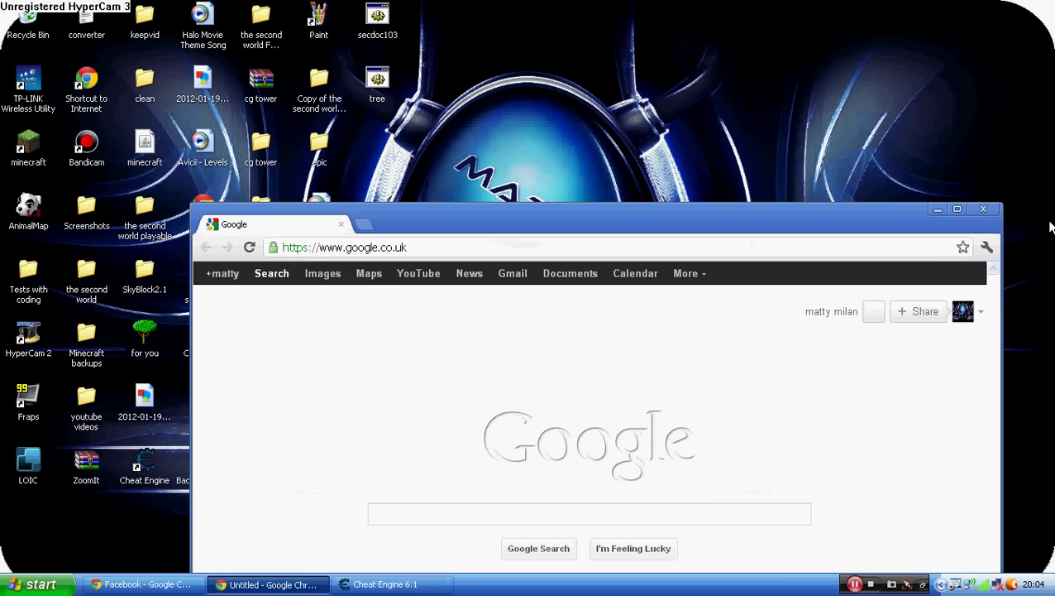
pyautogui.click(957, 208)
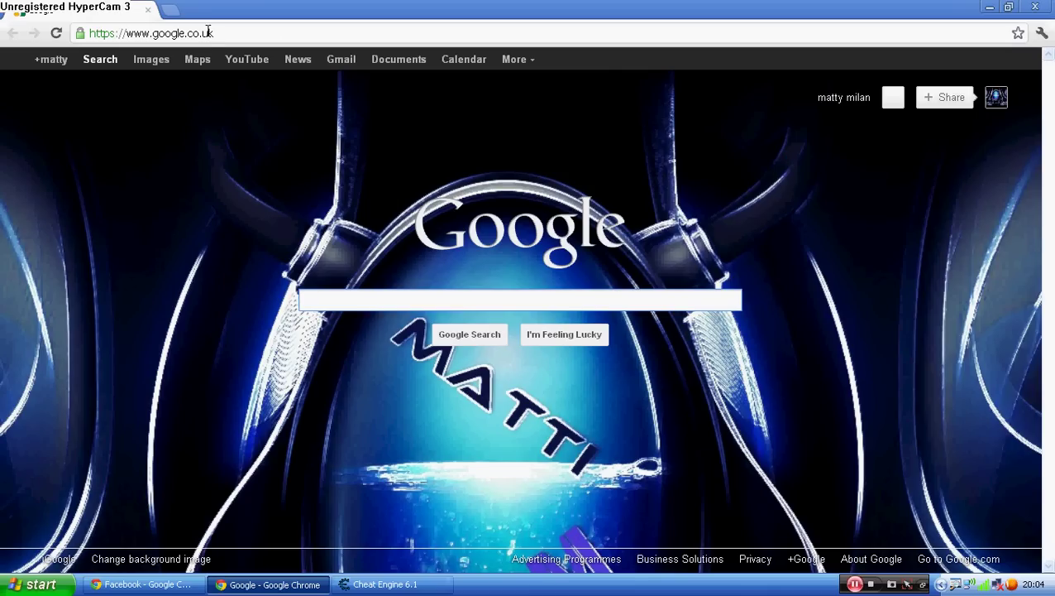
pyautogui.click(209, 32)
pyautogui.write('www.wo')
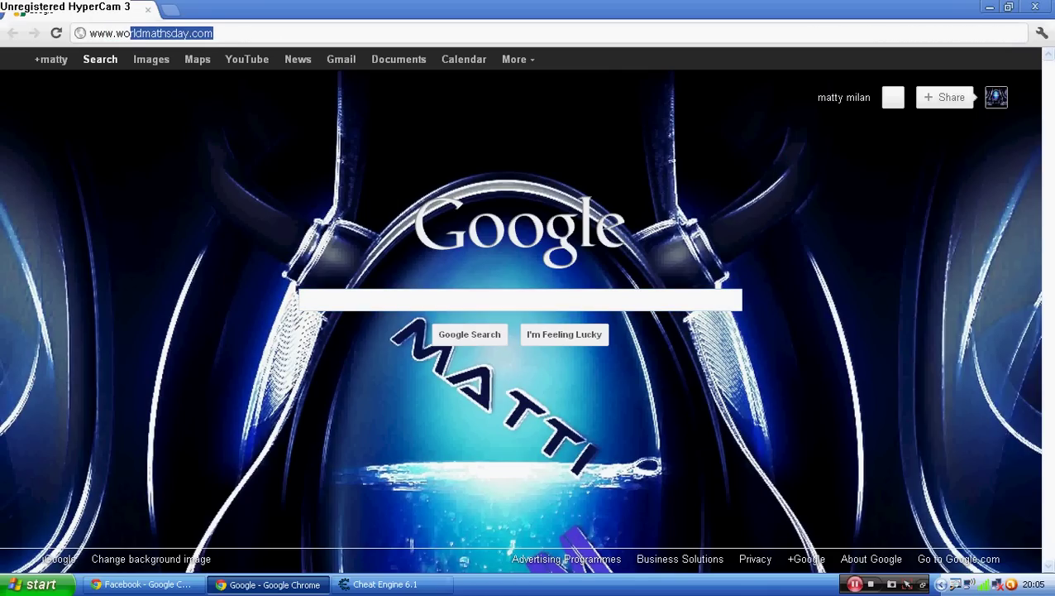
pyautogui.press('Return')
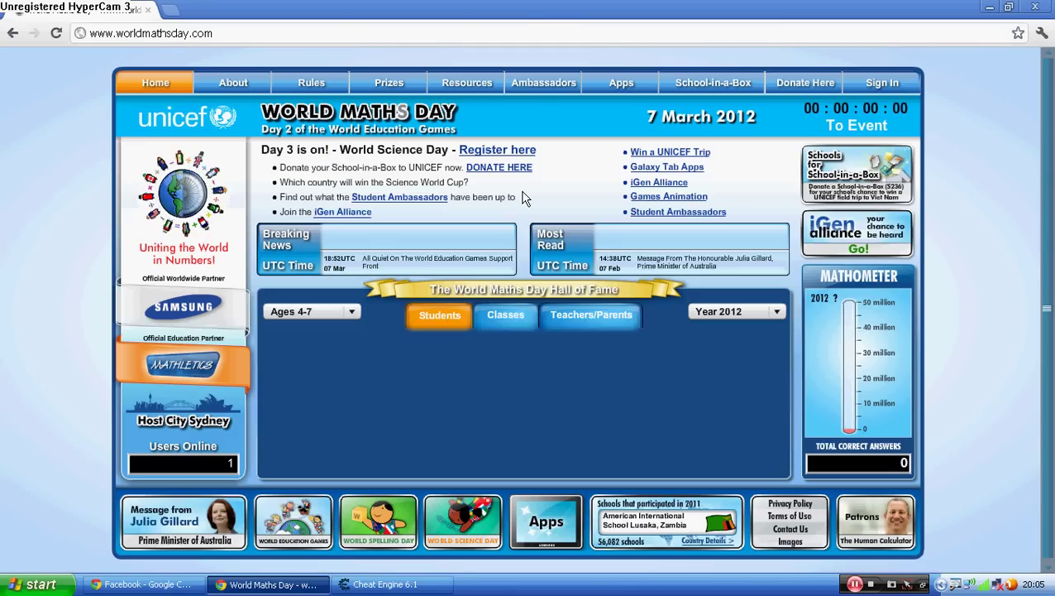
# Sign in to World Maths Day with the student account's username and password.
pyautogui.click(869, 91)
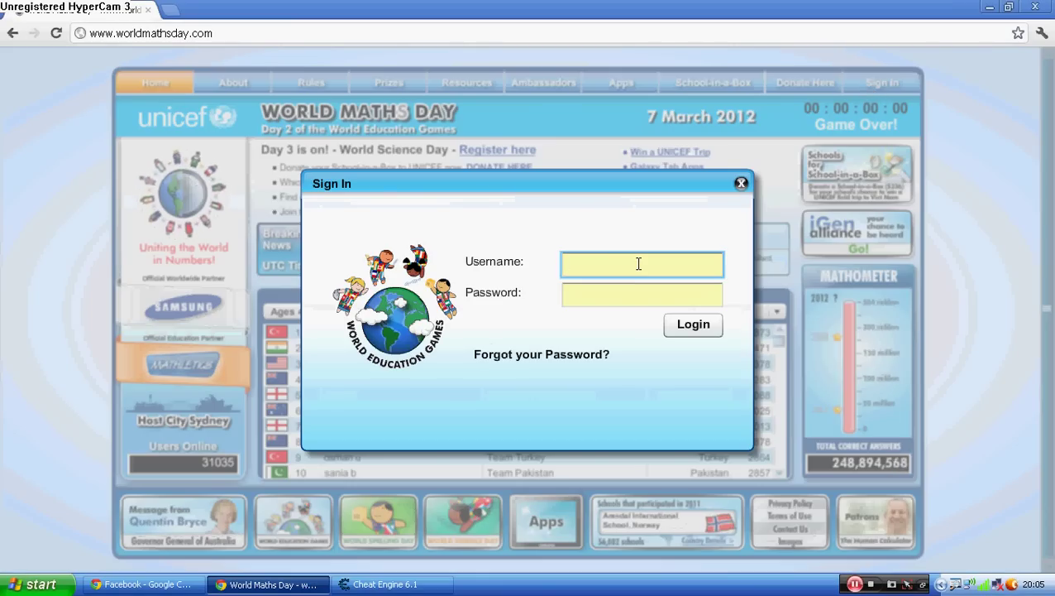
pyautogui.write('MM16683')
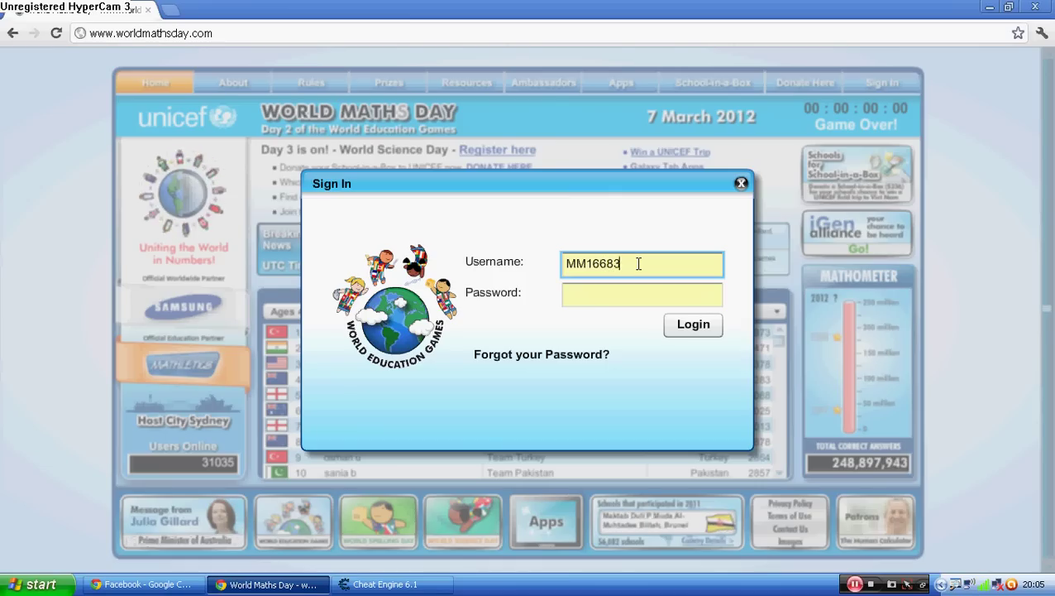
pyautogui.write('w12')
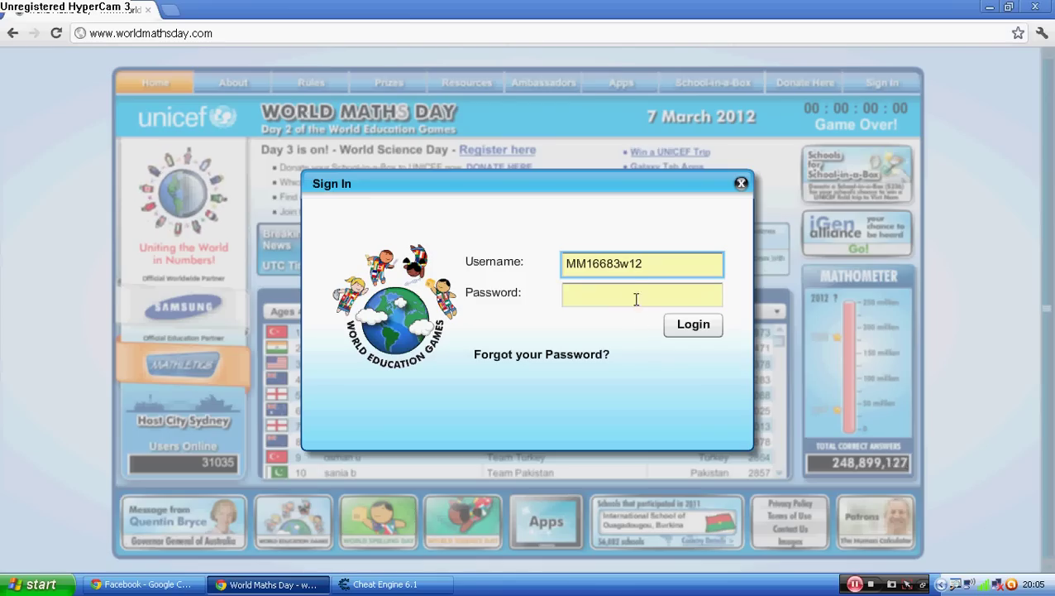
pyautogui.click(636, 296)
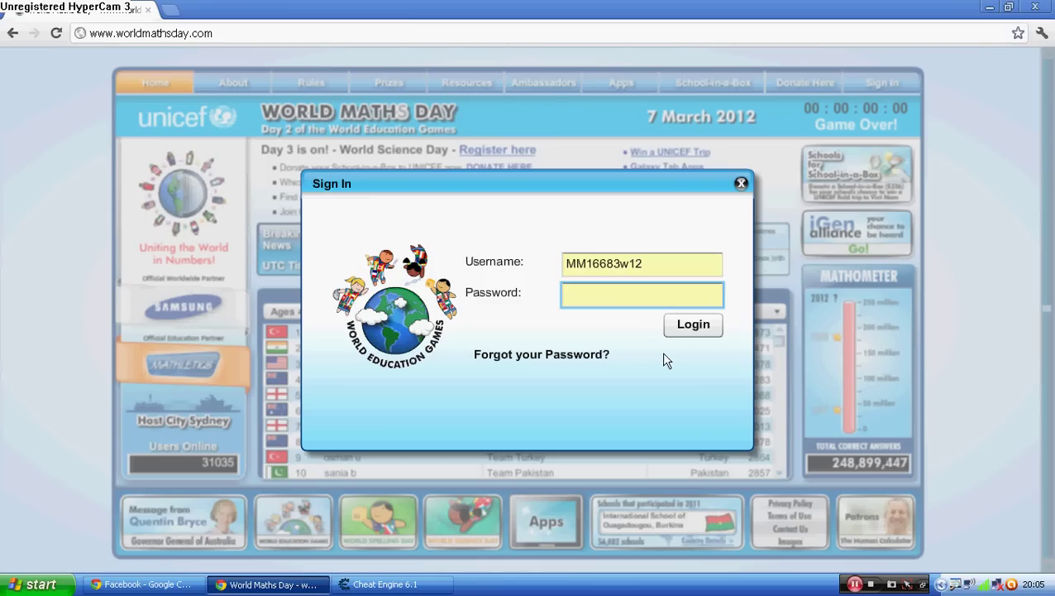
pyautogui.doubleClick(659, 264)
pyautogui.rightClick(586, 263)
pyautogui.click(610, 296)
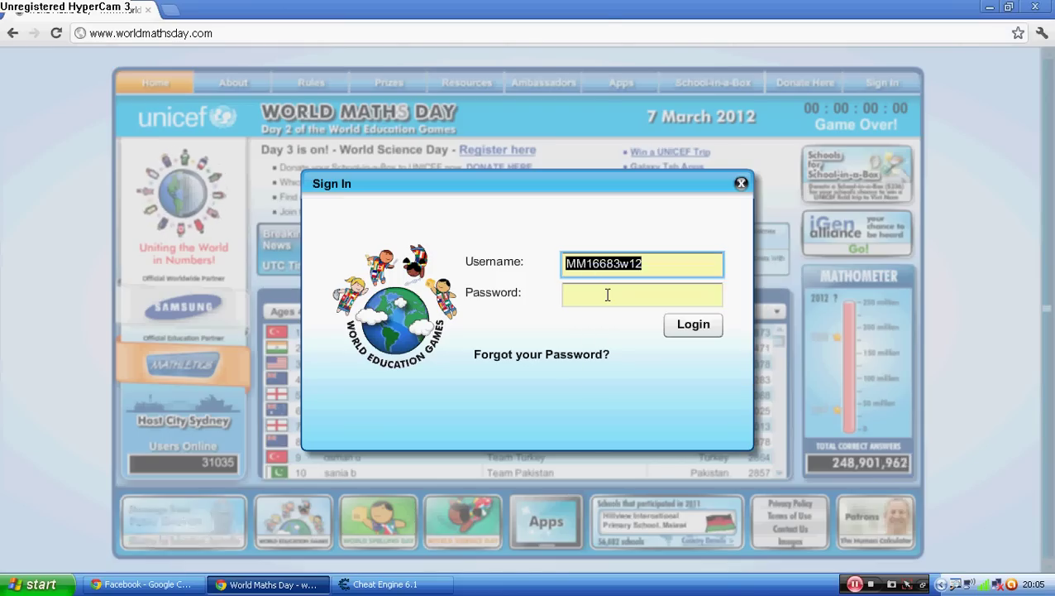
pyautogui.click(608, 295)
pyautogui.write('******')
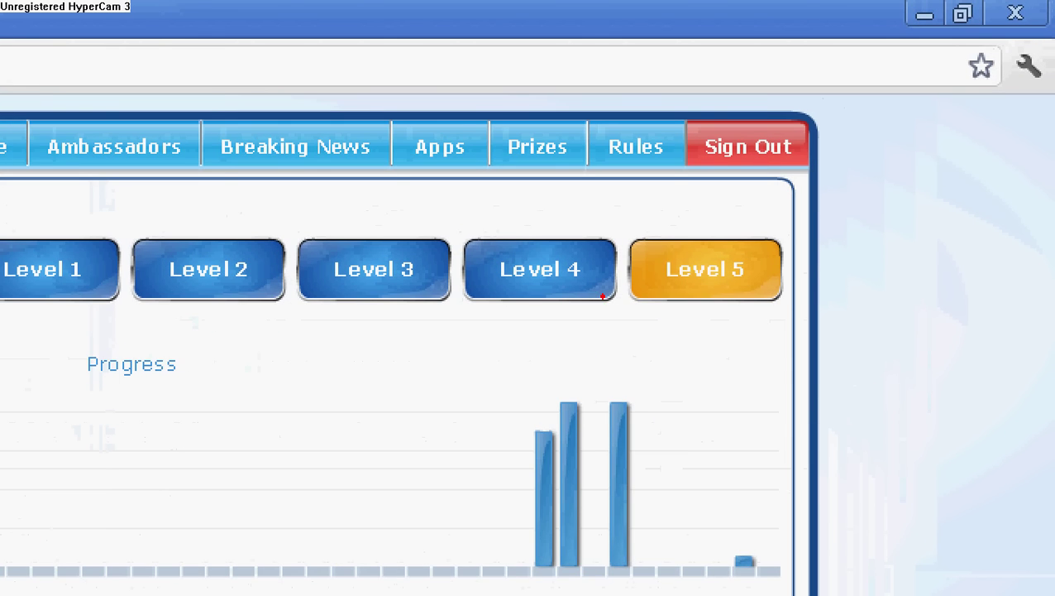
# Start a Level 5 game and switch over to Cheat Engine.
pyautogui.moveTo(603, 296); pyautogui.dragTo(717, 296)
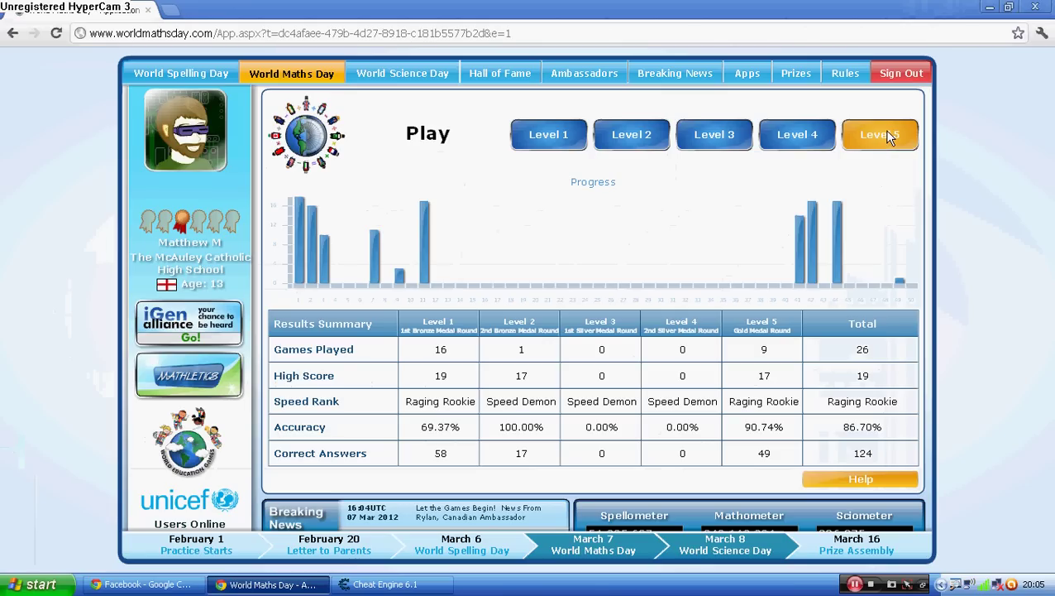
pyautogui.click(890, 139)
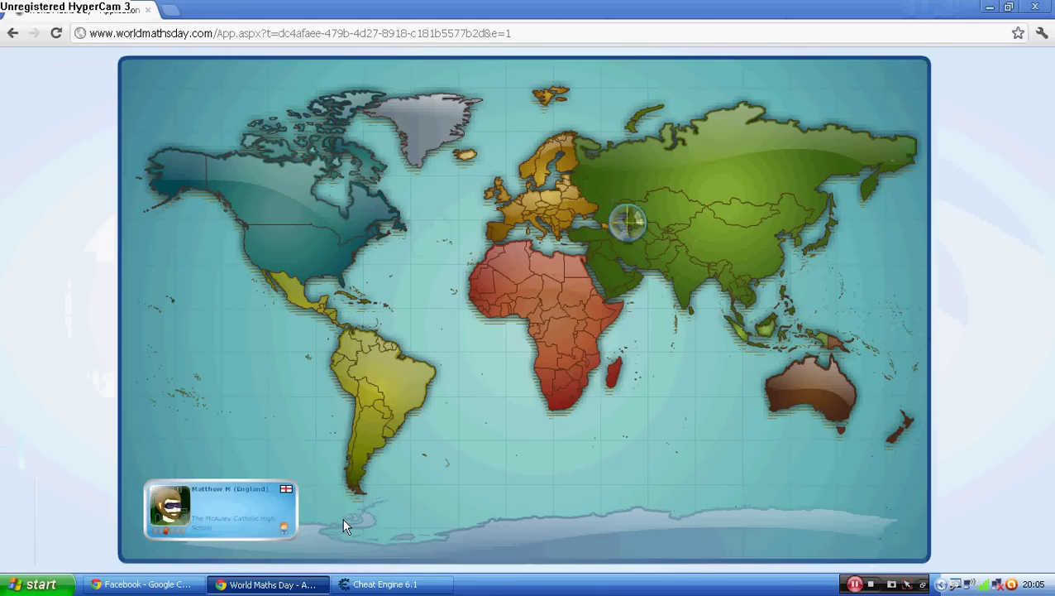
pyautogui.hotkey('alt', 'Tab')
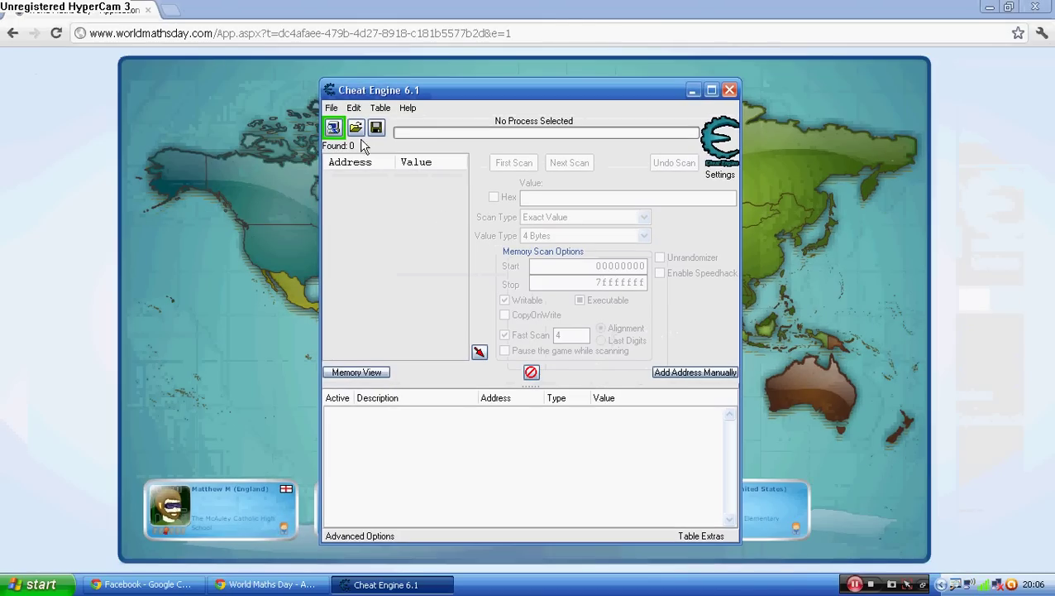
# Try attaching to chrome.exe processes 000006B8 and 00000C48; enabling the speedhack fails each time.
pyautogui.click(333, 128)
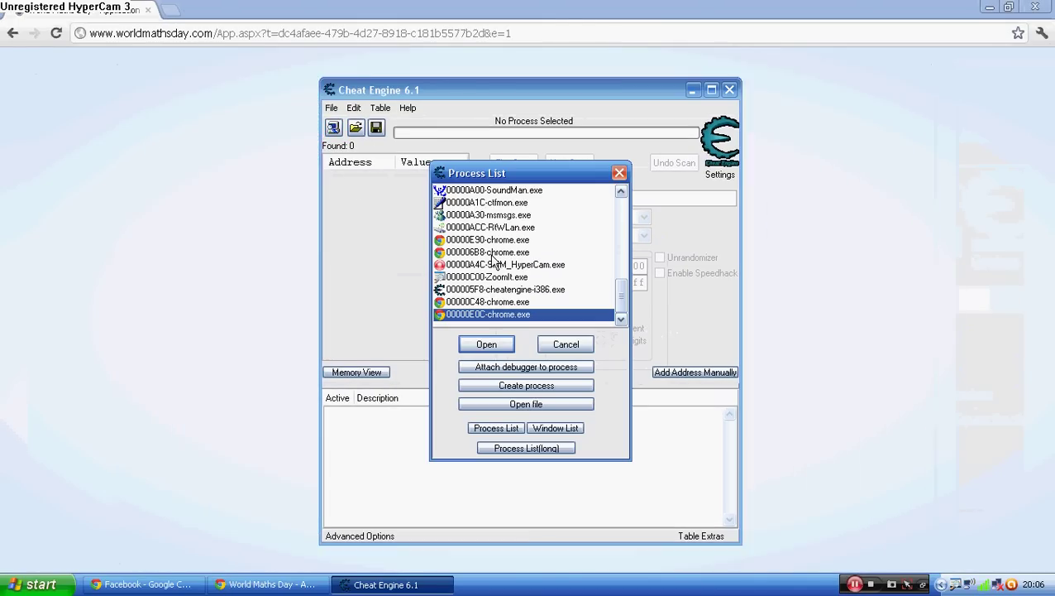
pyautogui.doubleClick(495, 252)
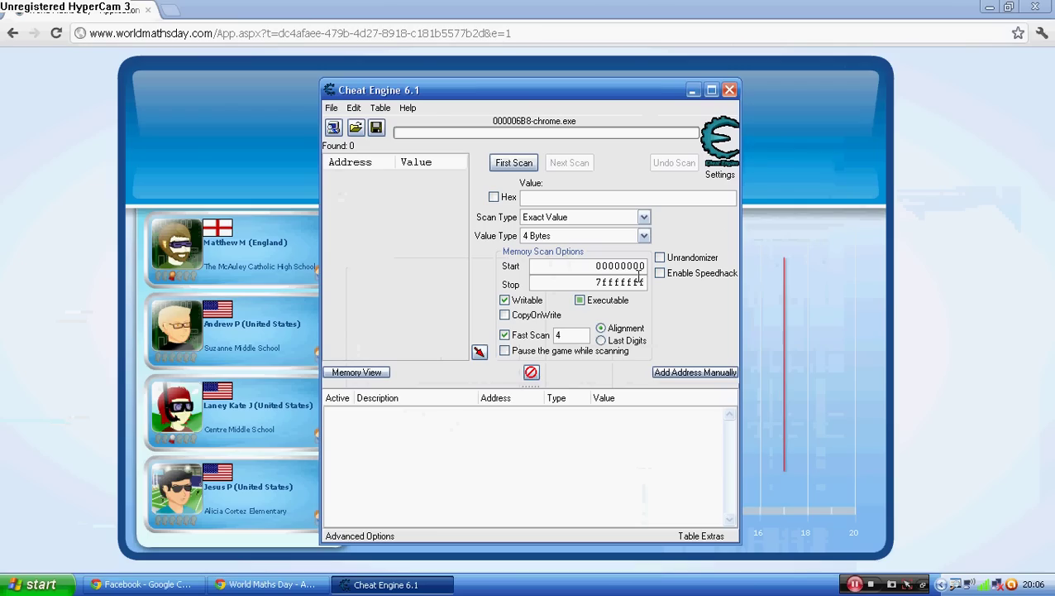
pyautogui.click(570, 291)
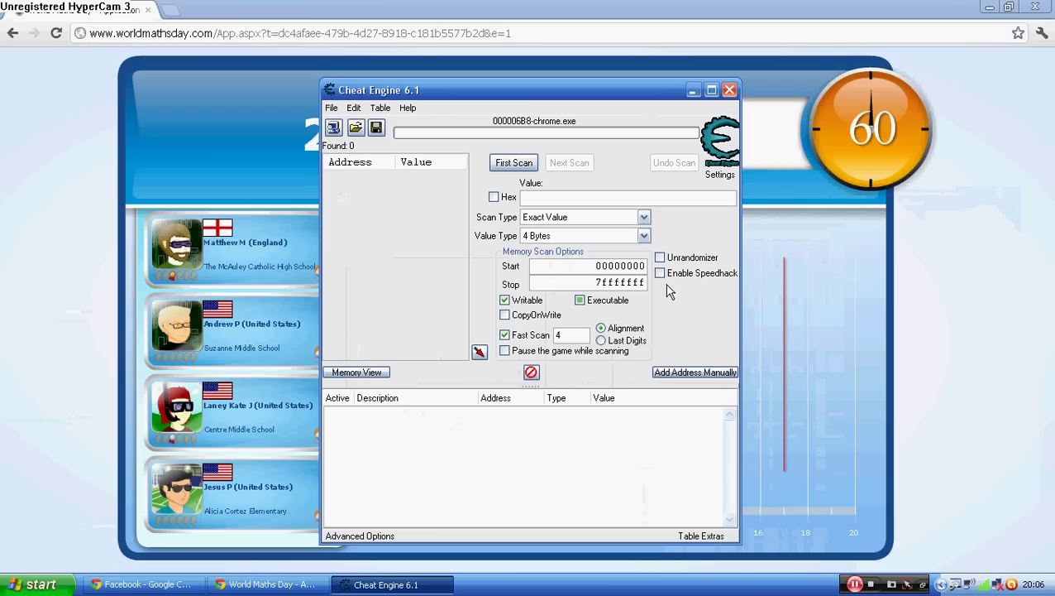
pyautogui.click(530, 336)
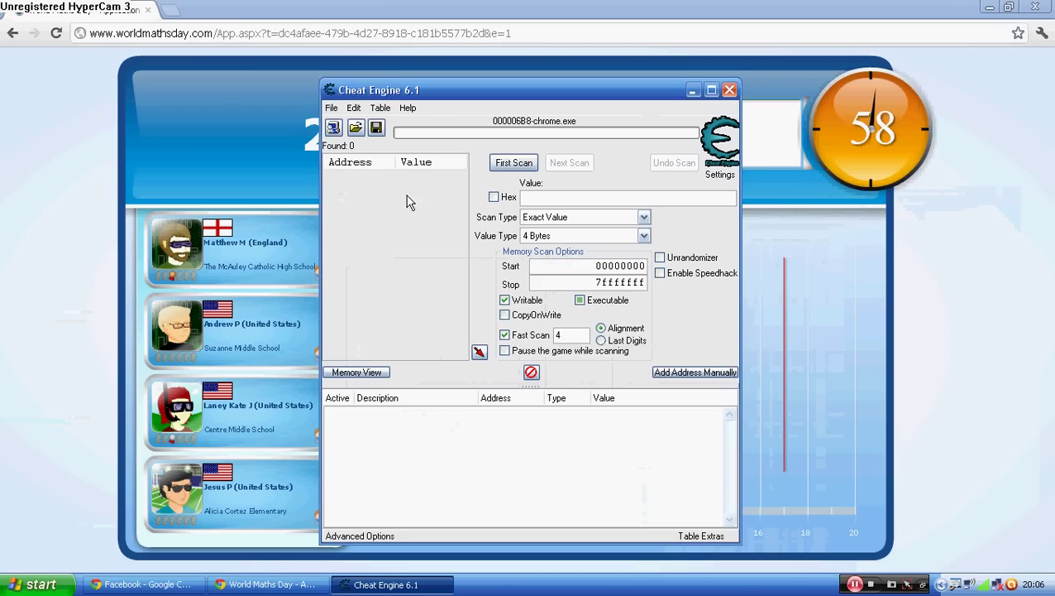
pyautogui.click(331, 130)
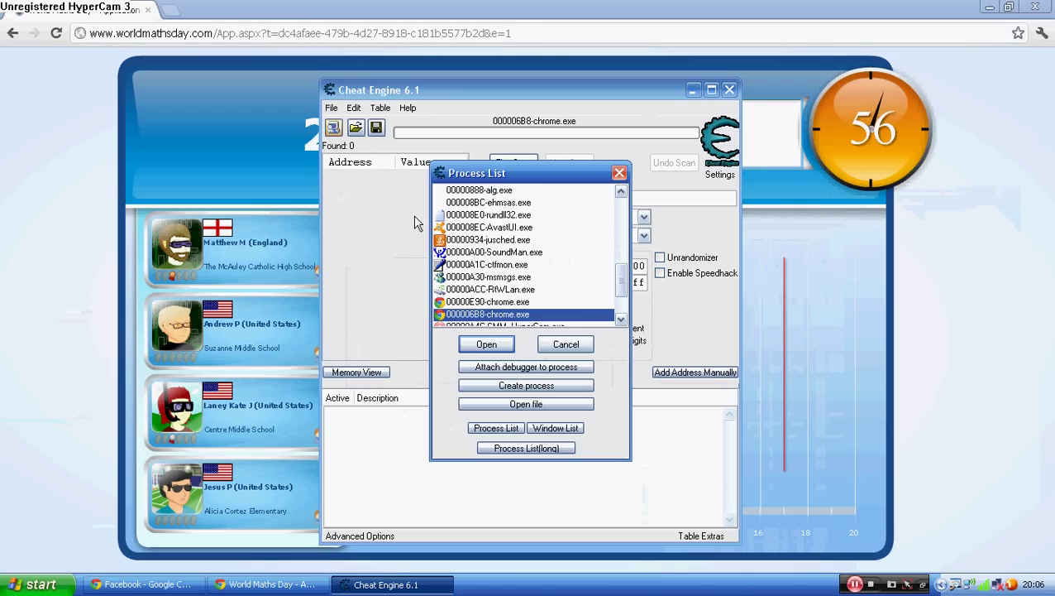
pyautogui.scroll(-3, 498, 303)
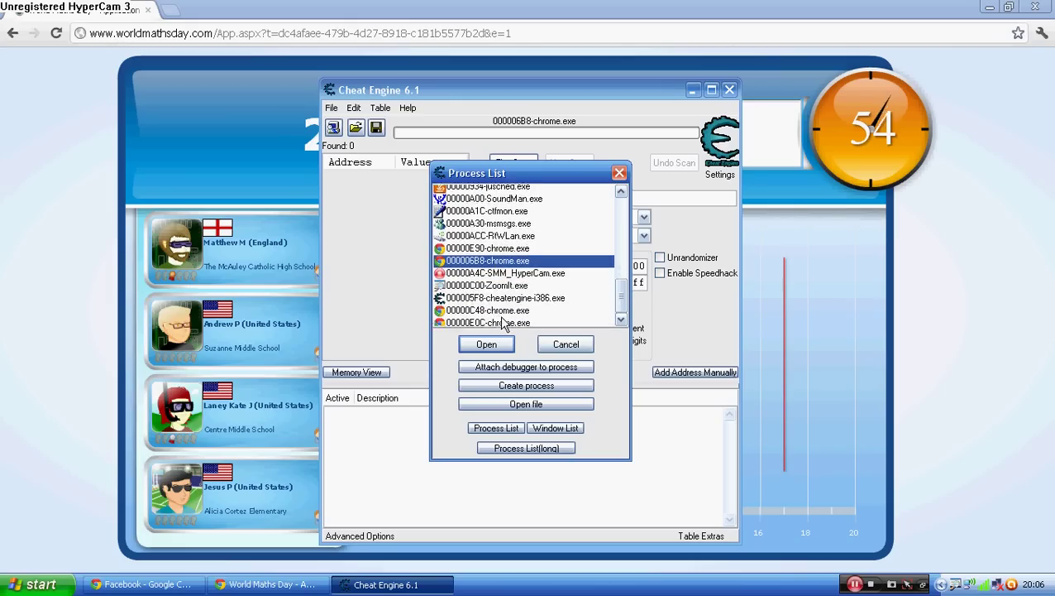
pyautogui.doubleClick(494, 304)
pyautogui.click(667, 275)
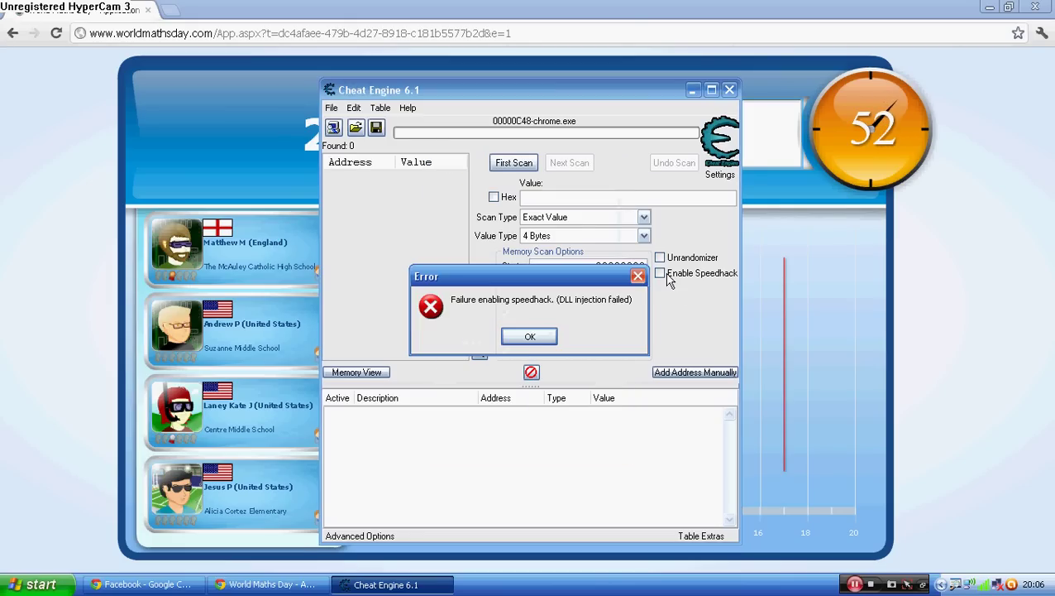
pyautogui.click(526, 336)
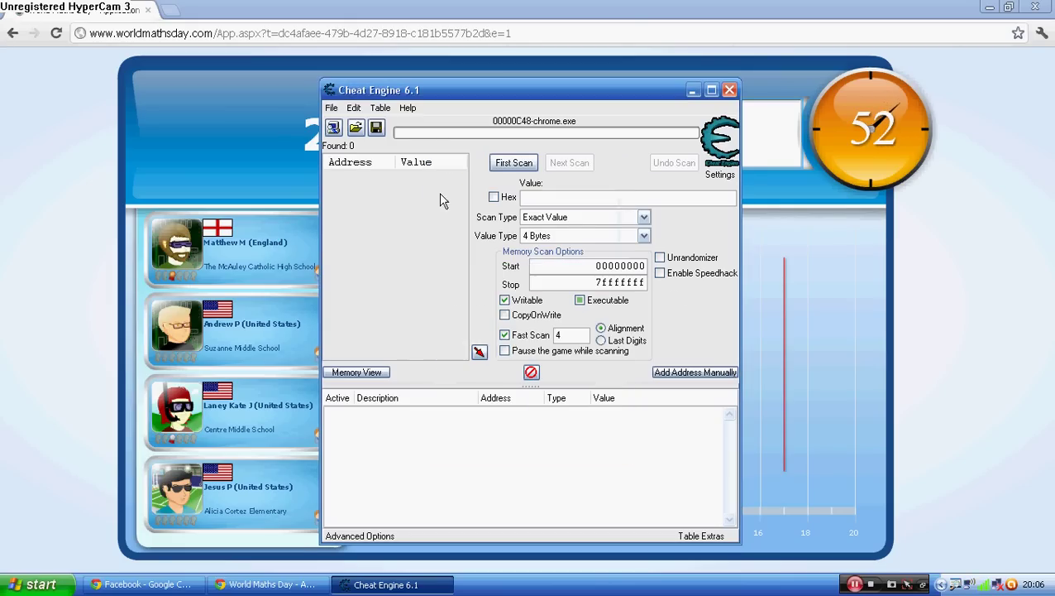
# Attach to the 00000E0C-chrome.exe process and enable the speedhack.
pyautogui.click(334, 129)
pyautogui.scroll(-2, 488, 314)
pyautogui.doubleClick(490, 314)
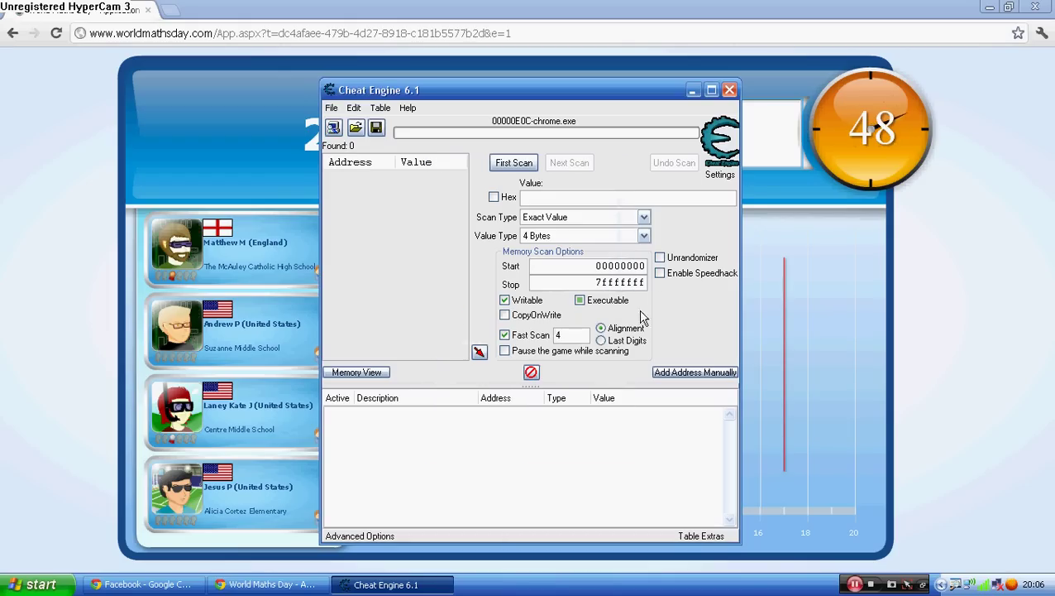
pyautogui.click(662, 274)
# Apply speedhack 500, reset it to 1.0, then decline another game to reach the dashboard.
pyautogui.moveTo(675, 313); pyautogui.dragTo(731, 319)
pyautogui.click(696, 346)
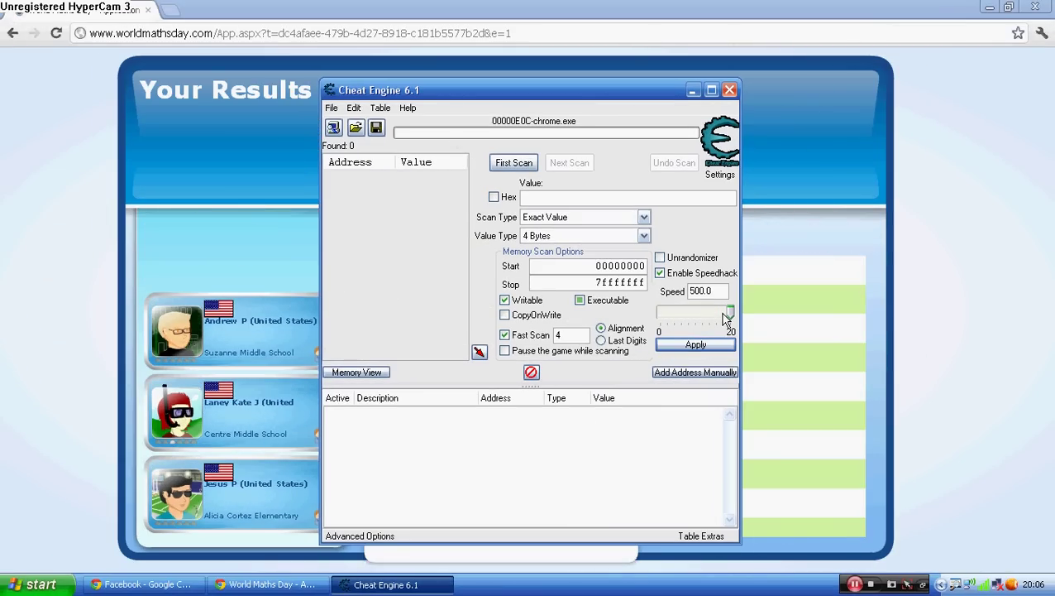
pyautogui.moveTo(723, 312); pyautogui.dragTo(671, 314)
pyautogui.click(689, 345)
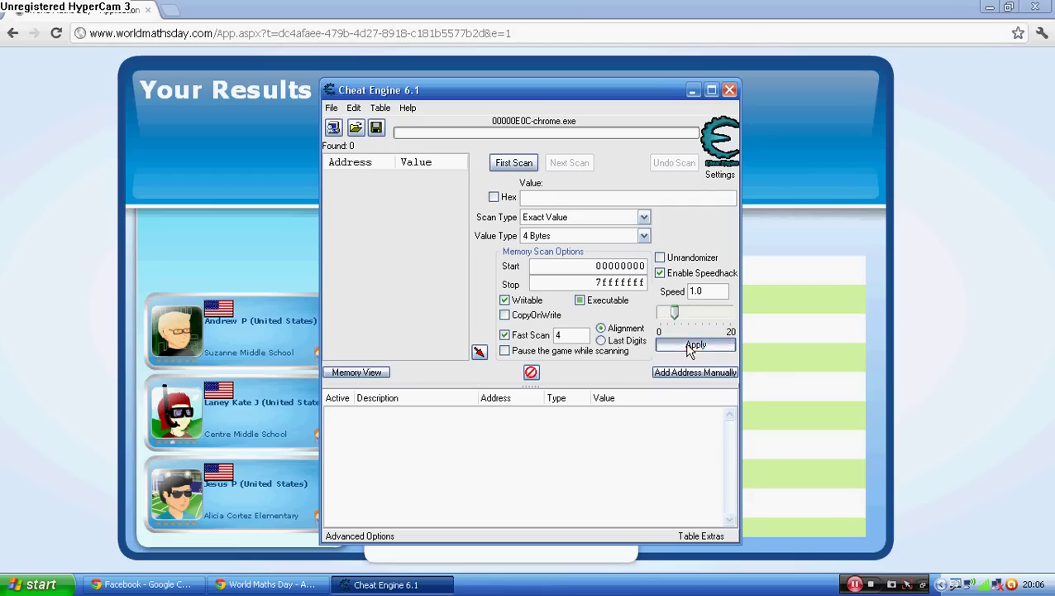
pyautogui.click(693, 88)
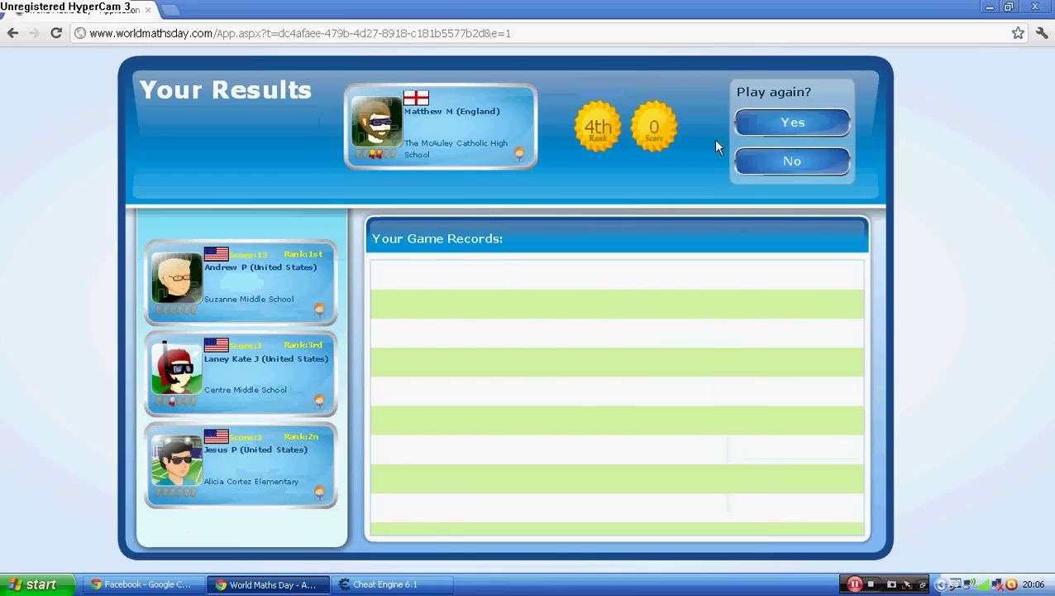
pyautogui.click(768, 172)
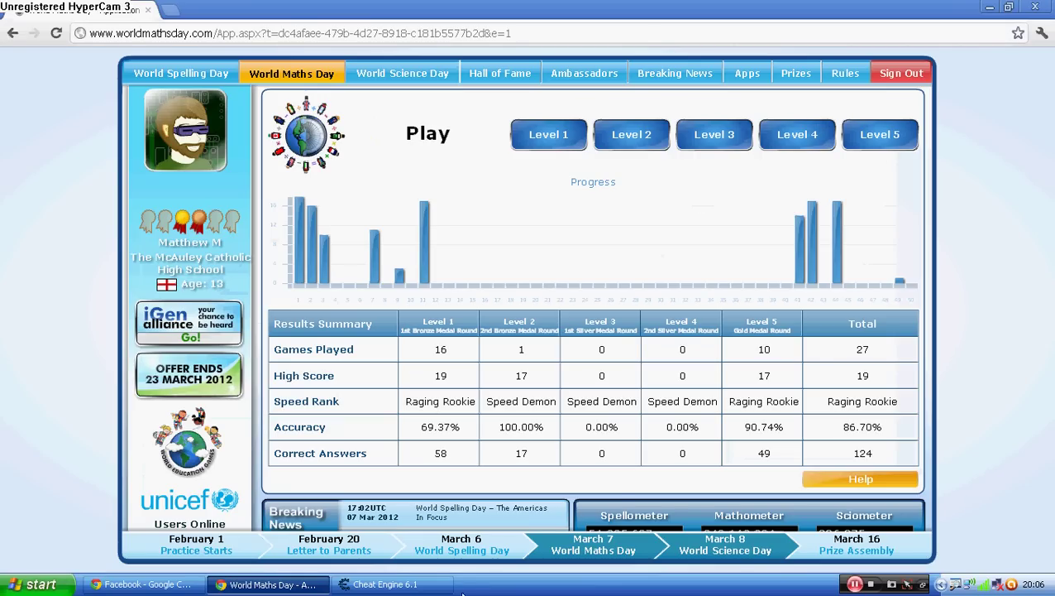
# Close Cheat Engine, relaunch it from the desktop, and start another Level 5 game.
pyautogui.click(385, 584)
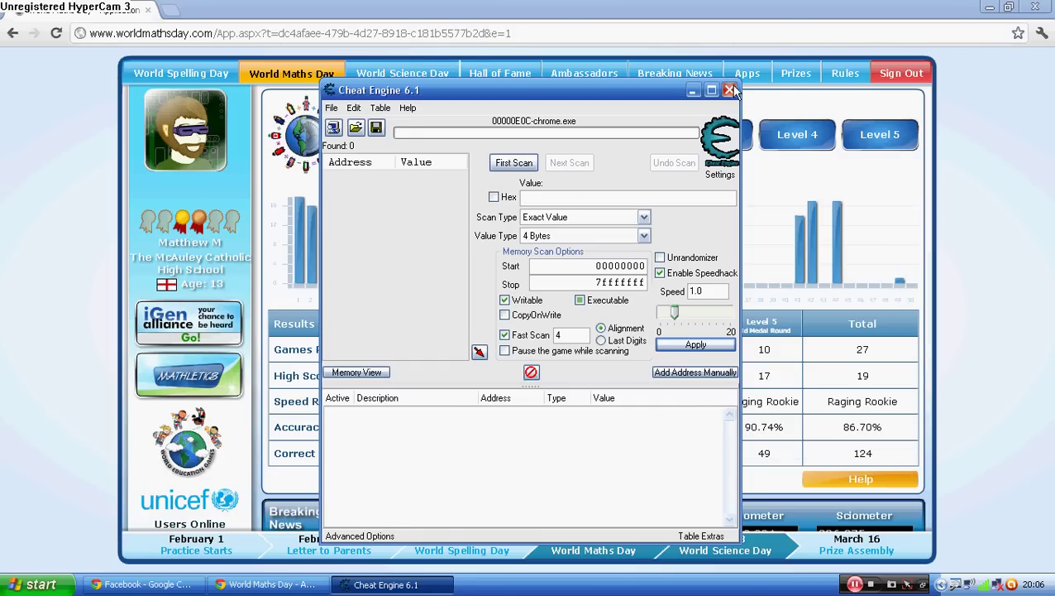
pyautogui.click(729, 89)
pyautogui.click(992, 8)
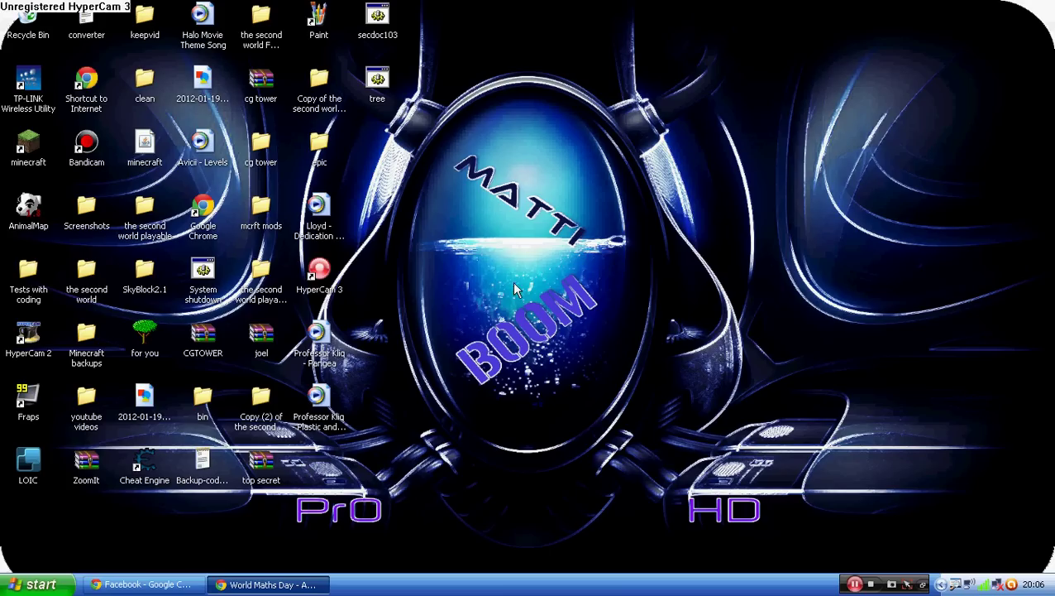
pyautogui.doubleClick(144, 463)
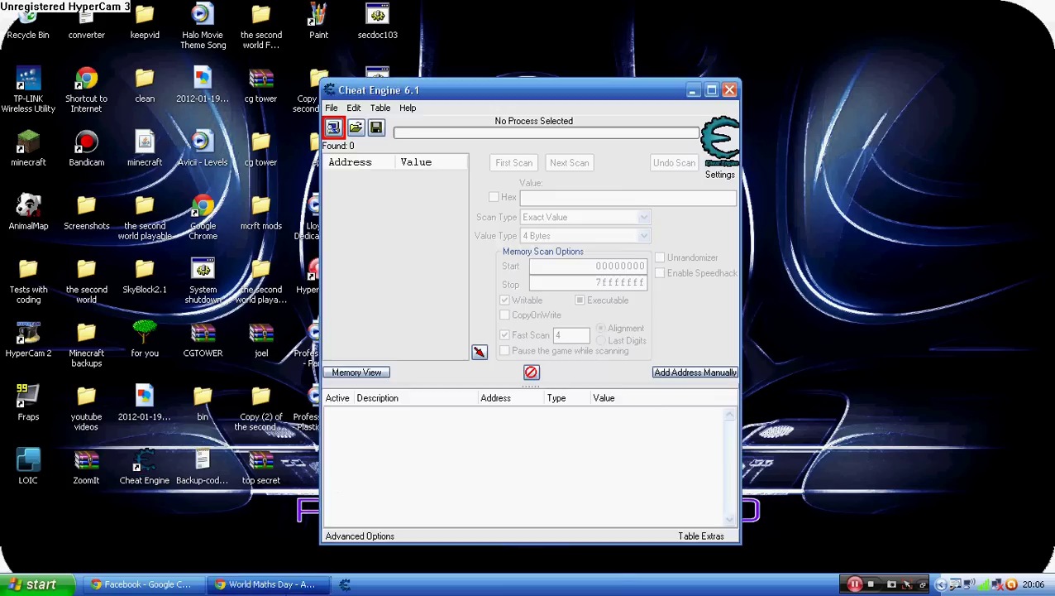
pyautogui.click(272, 584)
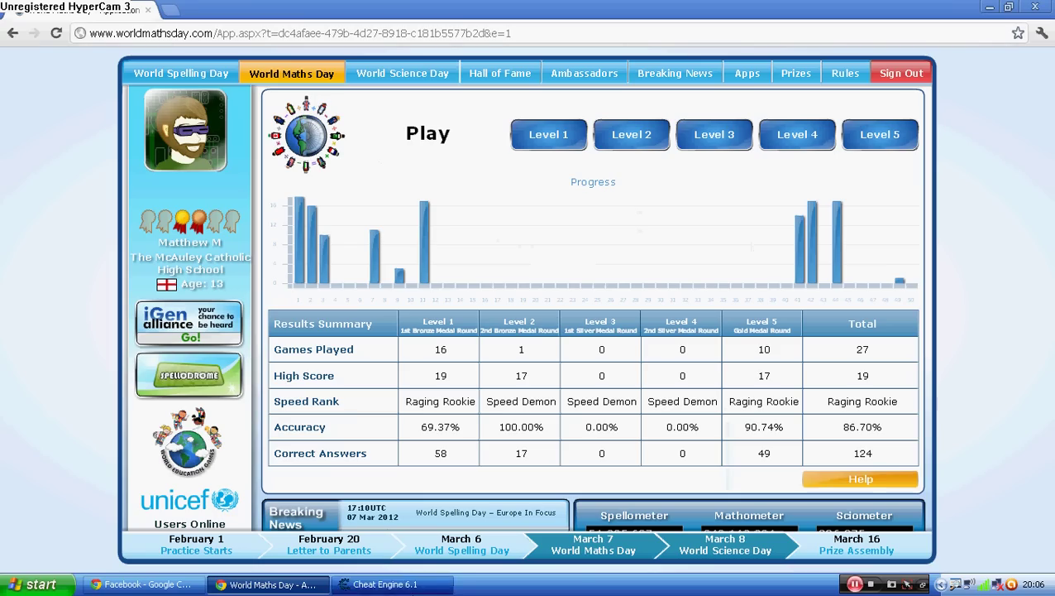
pyautogui.click(879, 141)
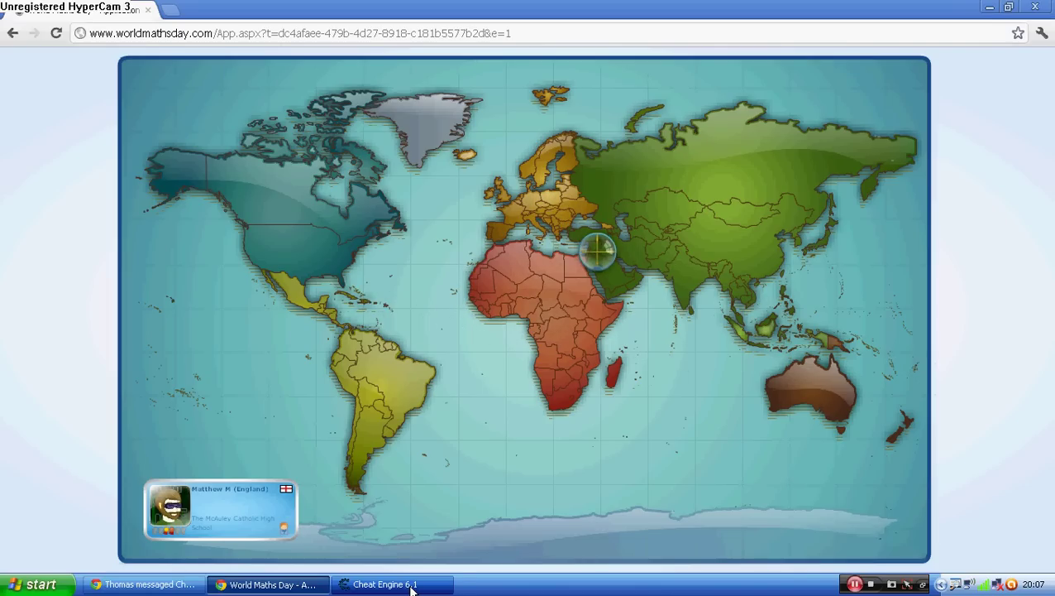
# Return to the home page, open Sign In, and paste the saved username.
pyautogui.click(12, 33)
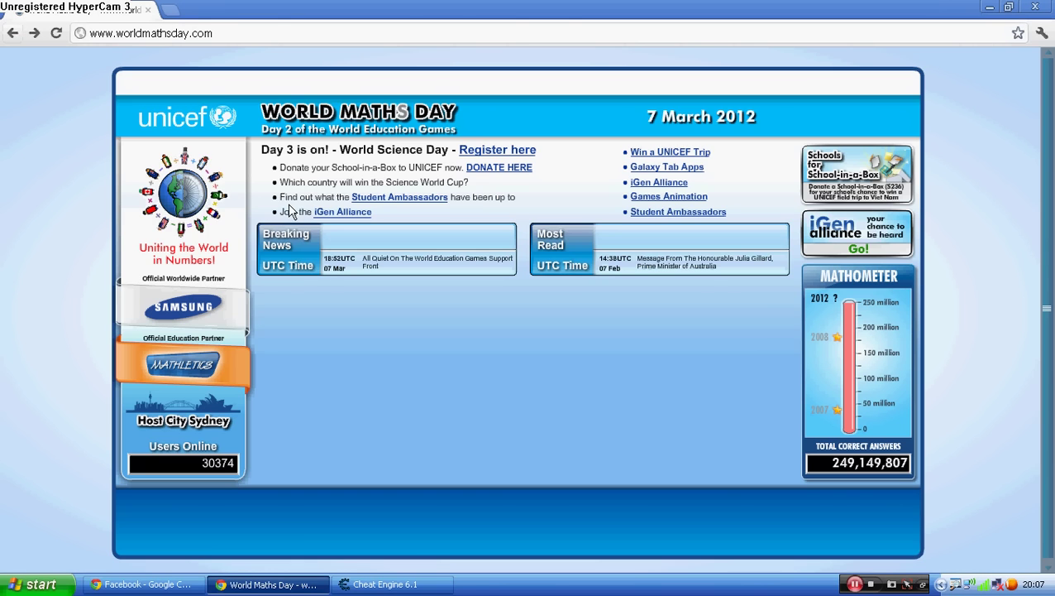
pyautogui.click(902, 91)
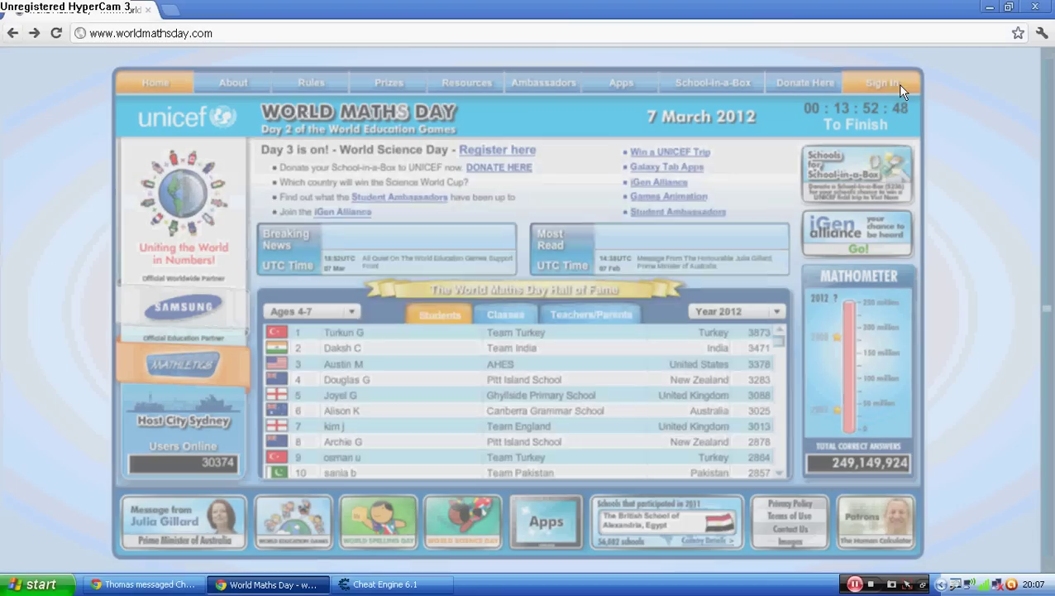
pyautogui.click(581, 263)
pyautogui.rightClick(584, 267)
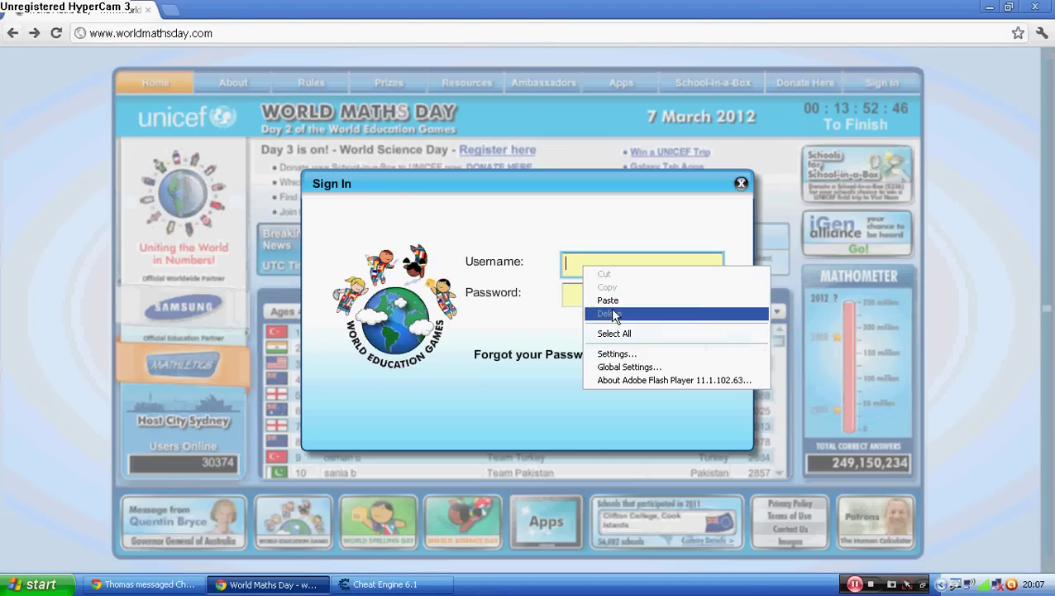
pyautogui.click(595, 299)
pyautogui.rightClick(613, 281)
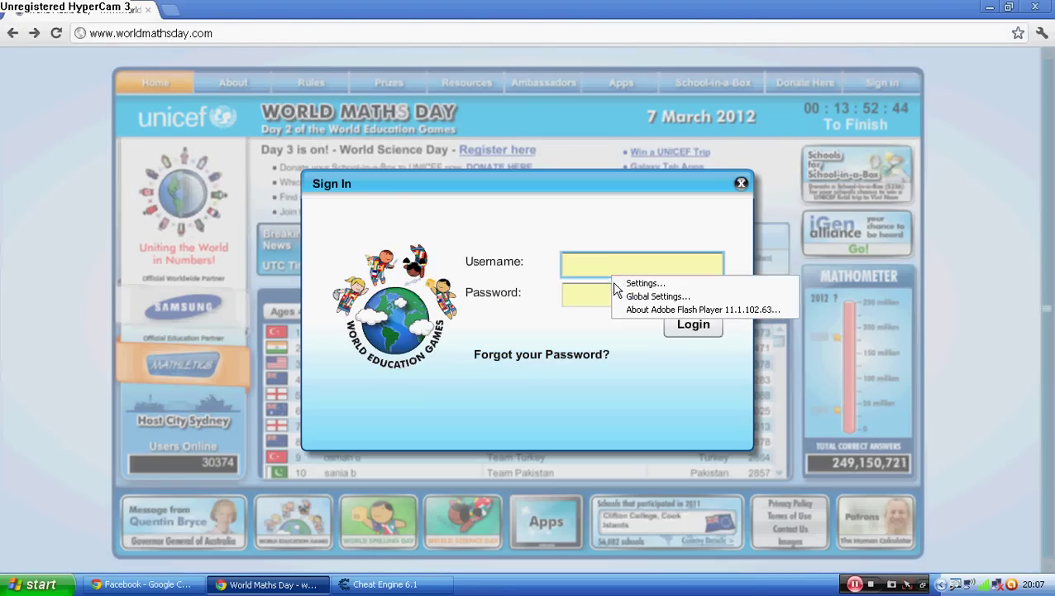
pyautogui.click(592, 263)
pyautogui.rightClick(592, 263)
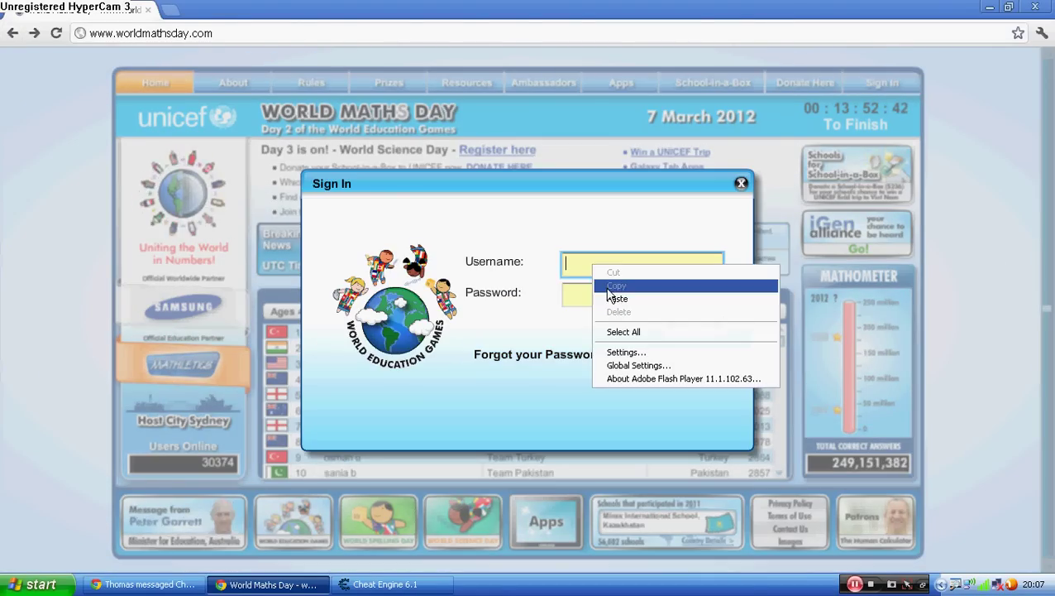
pyautogui.click(616, 296)
# Enter the password, log in, and minimize Chrome to show Cheat Engine.
pyautogui.click(635, 292)
pyautogui.write('*****')
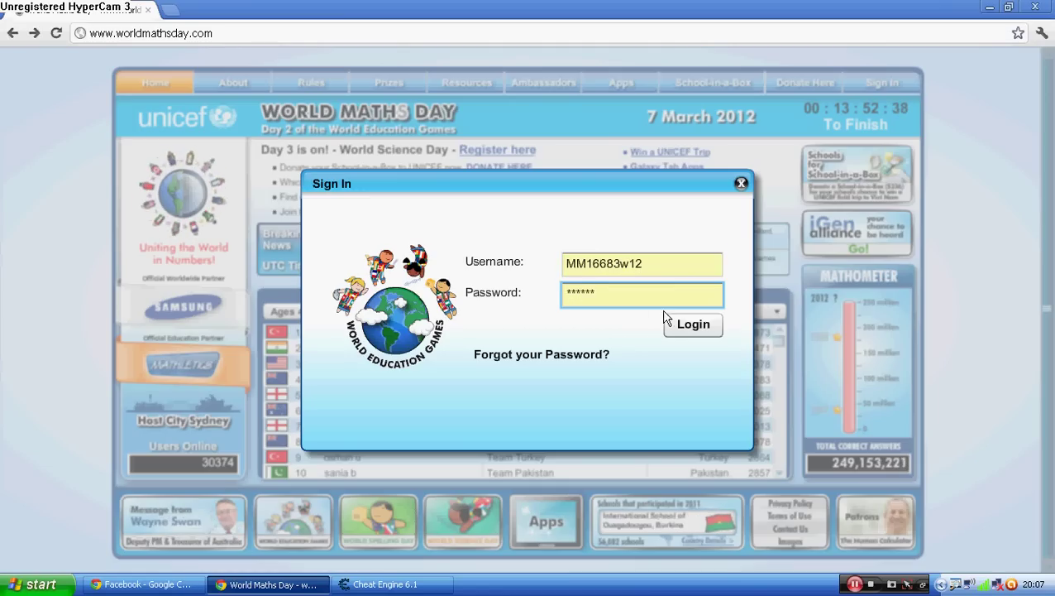
pyautogui.click(690, 323)
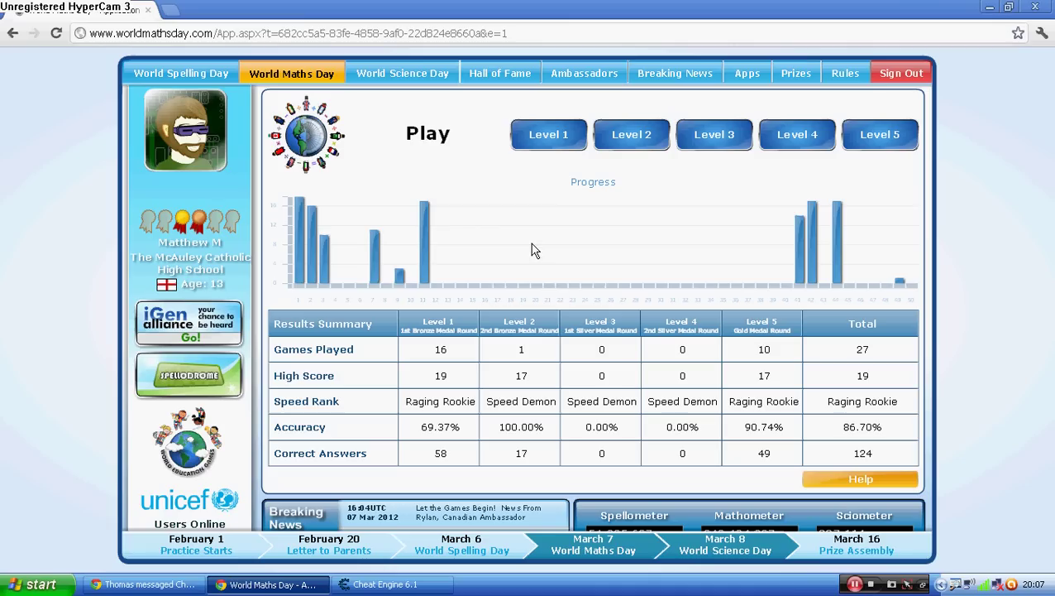
pyautogui.click(991, 10)
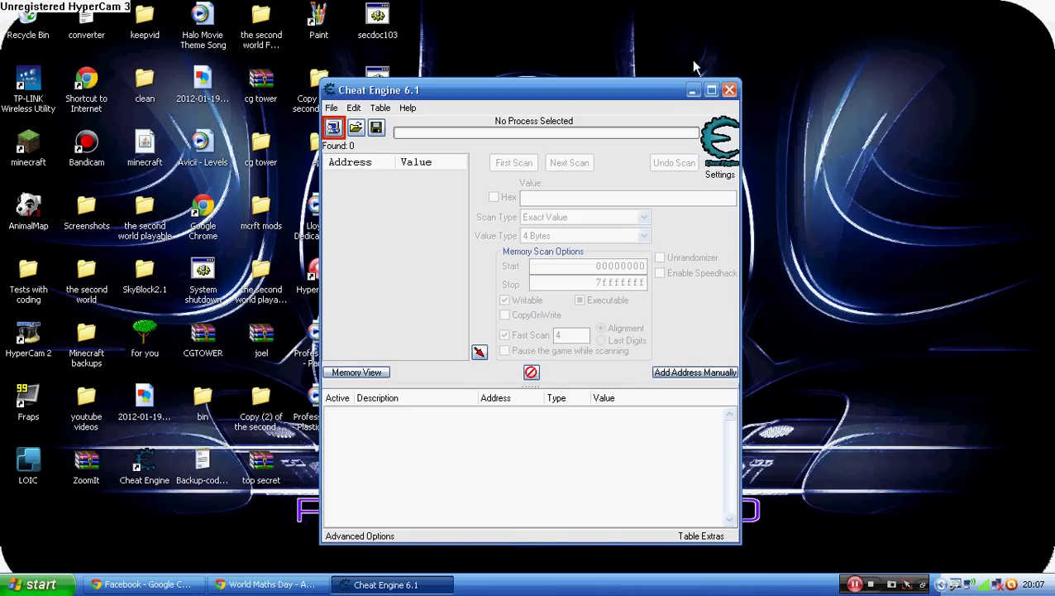